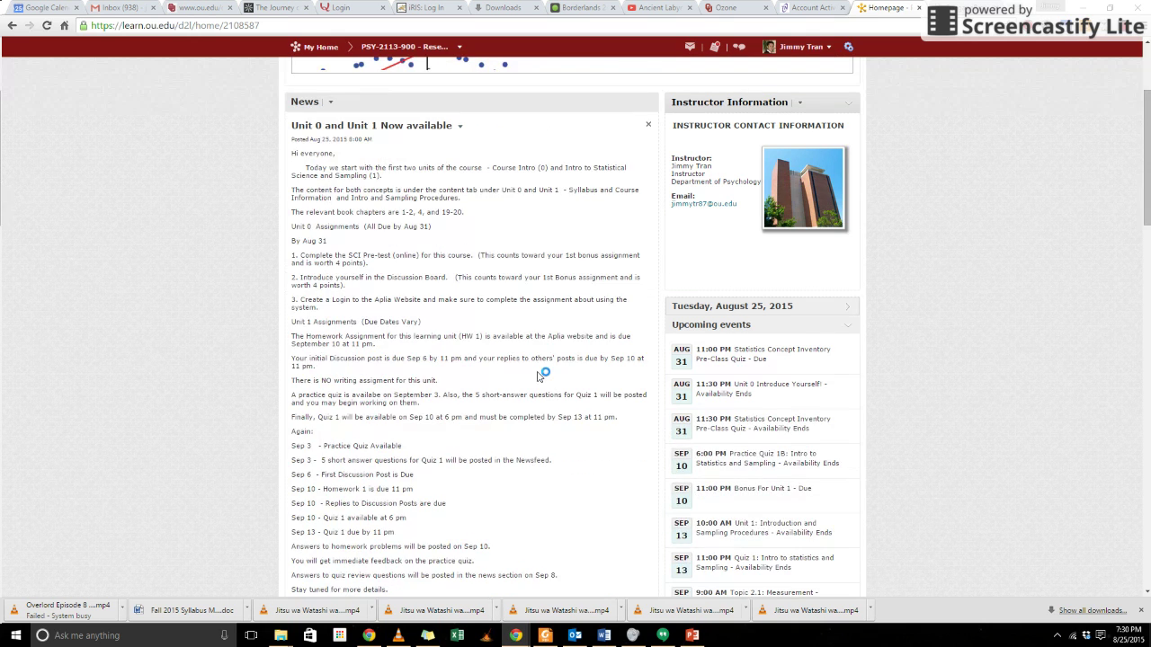
- Scroll the course news down toward the Aplia textbook website link
scroll(538, 373, up, 2)
scroll(537, 374, down, 2)
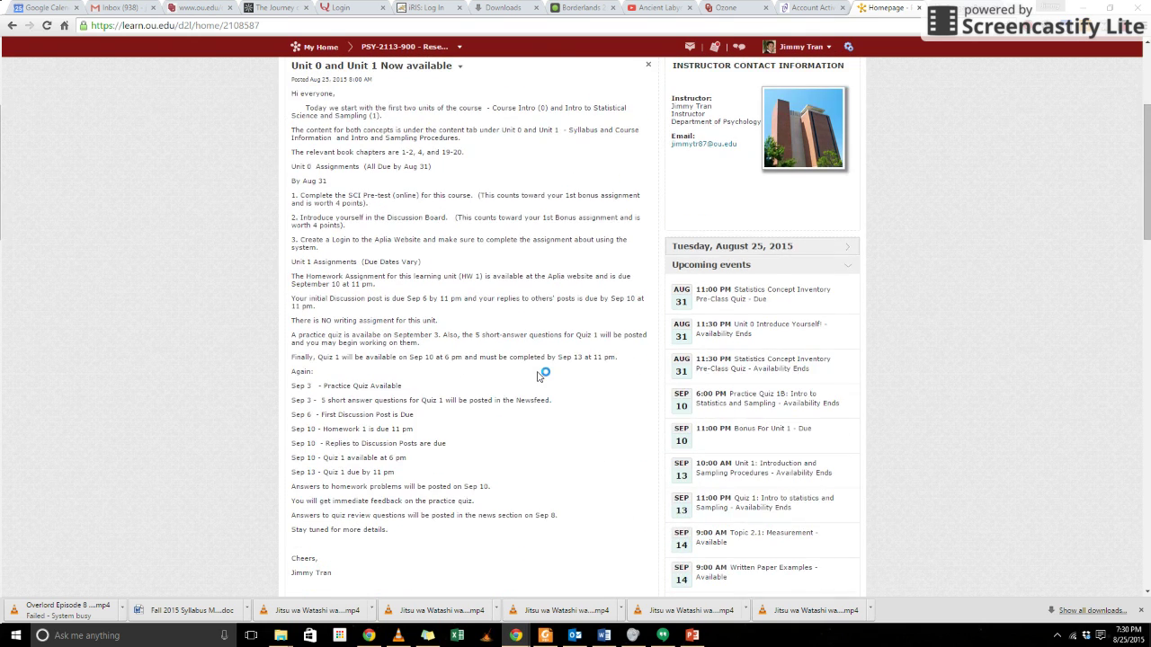
scroll(538, 373, down, 1)
scroll(537, 373, down, 2)
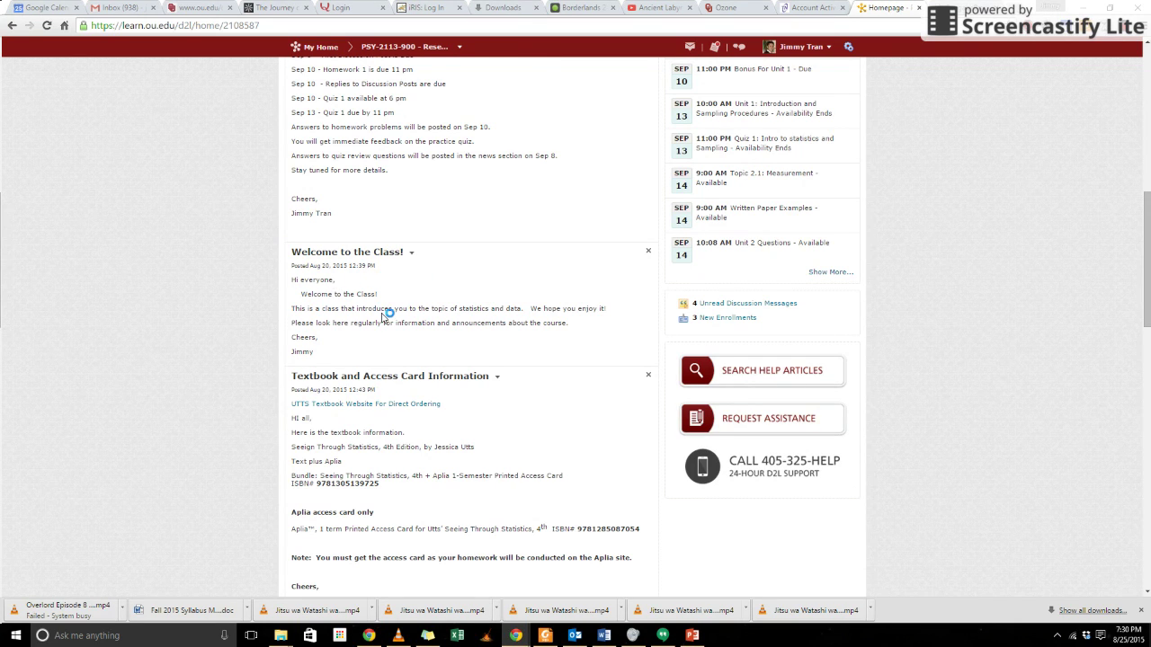
scroll(382, 310, down, 1)
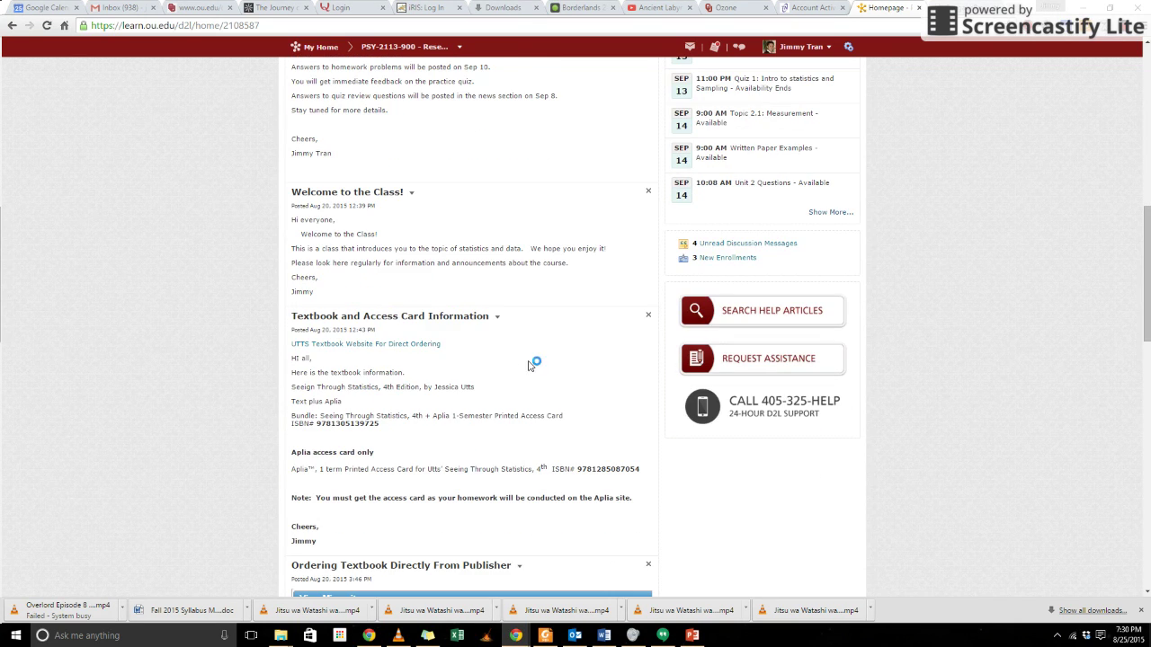
right_click(393, 350)
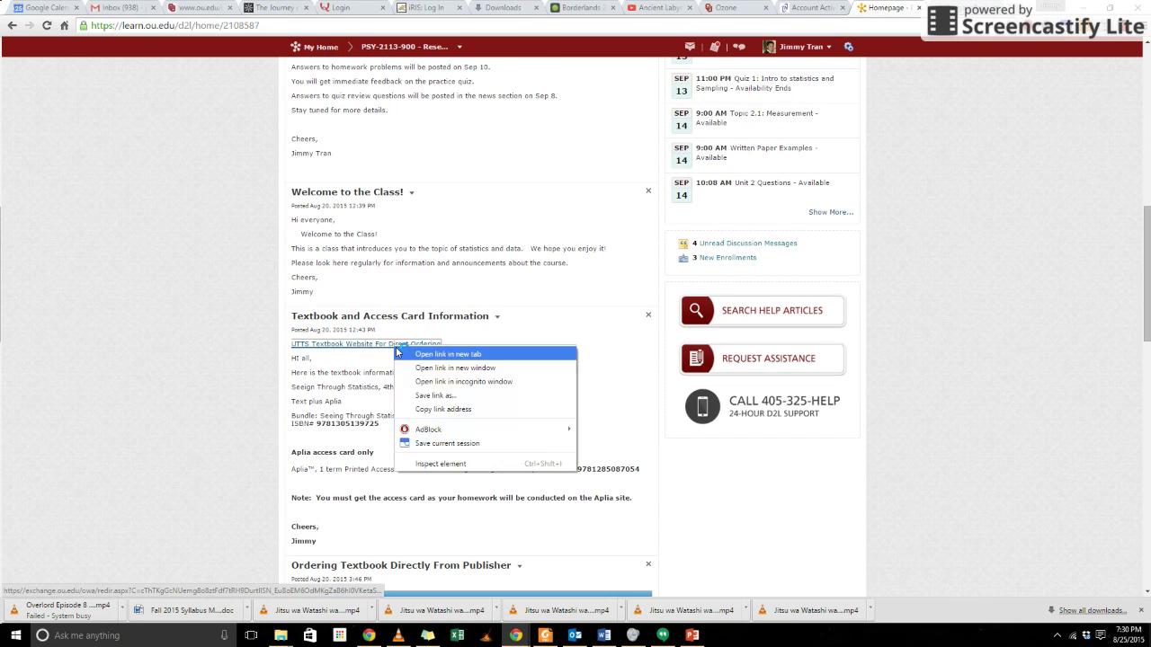
click(533, 321)
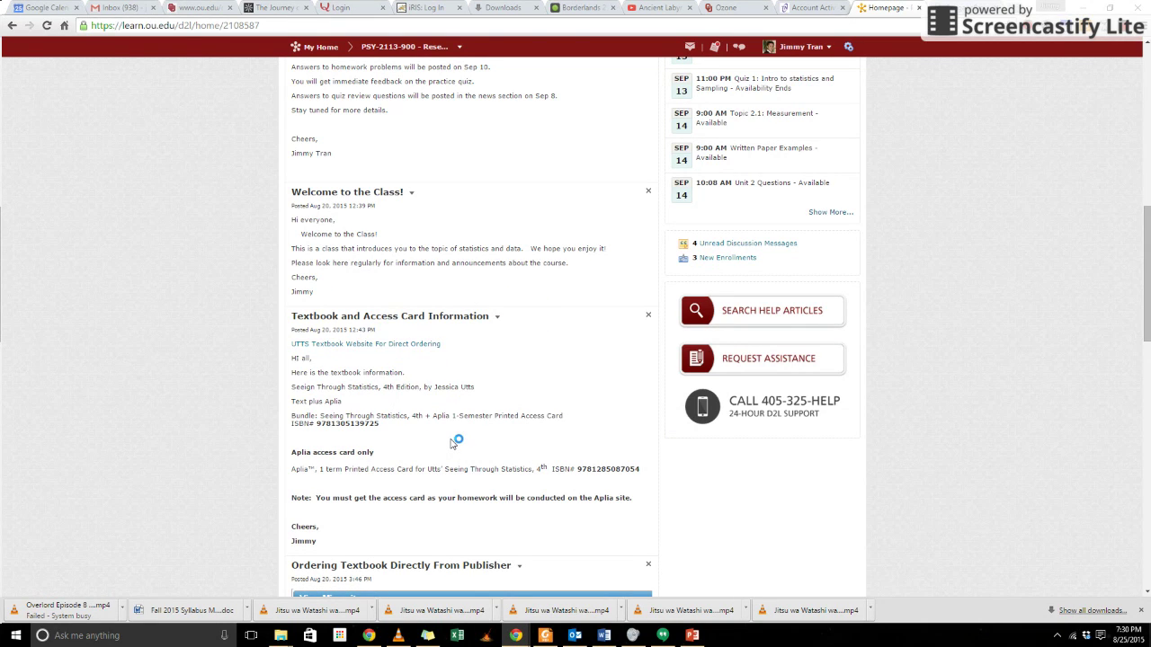
- Scroll to the 'Student Registration Instructions for Aplia Access' post and highlight its registration link
scroll(456, 442, down, 3)
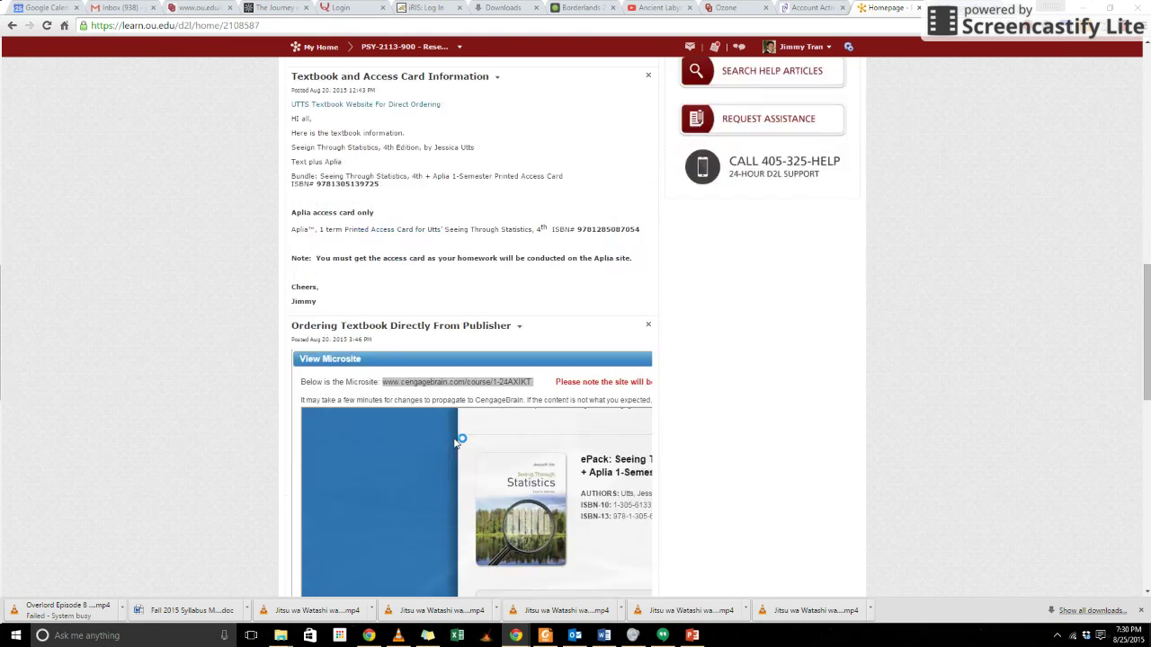
scroll(432, 403, down, 3)
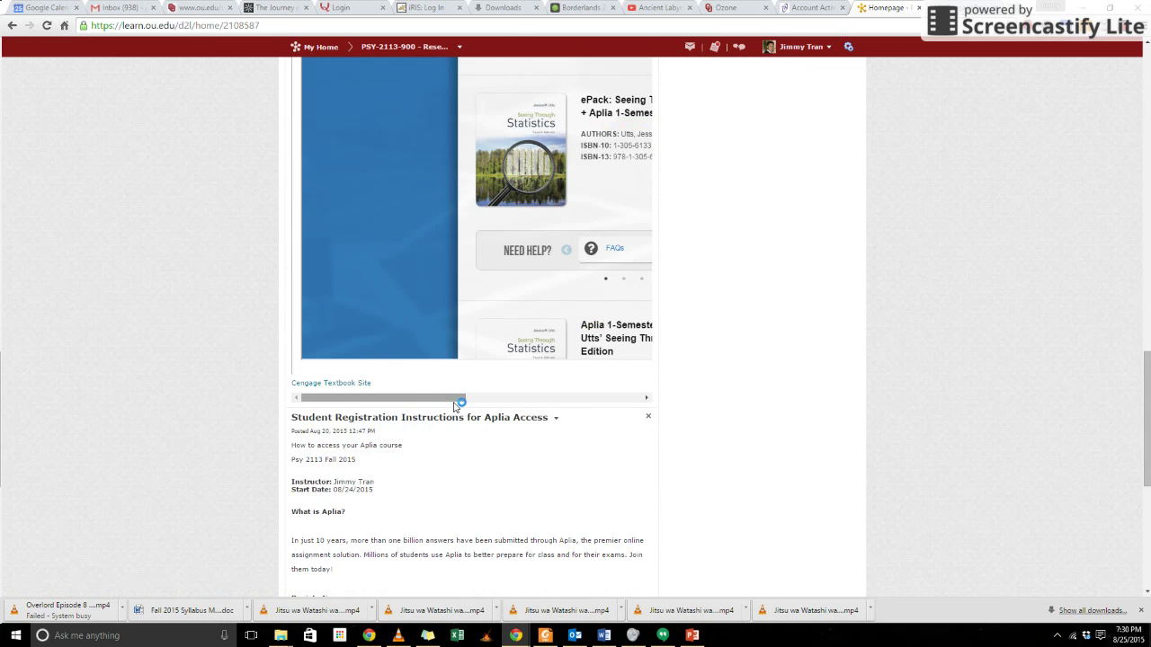
scroll(459, 403, down, 2)
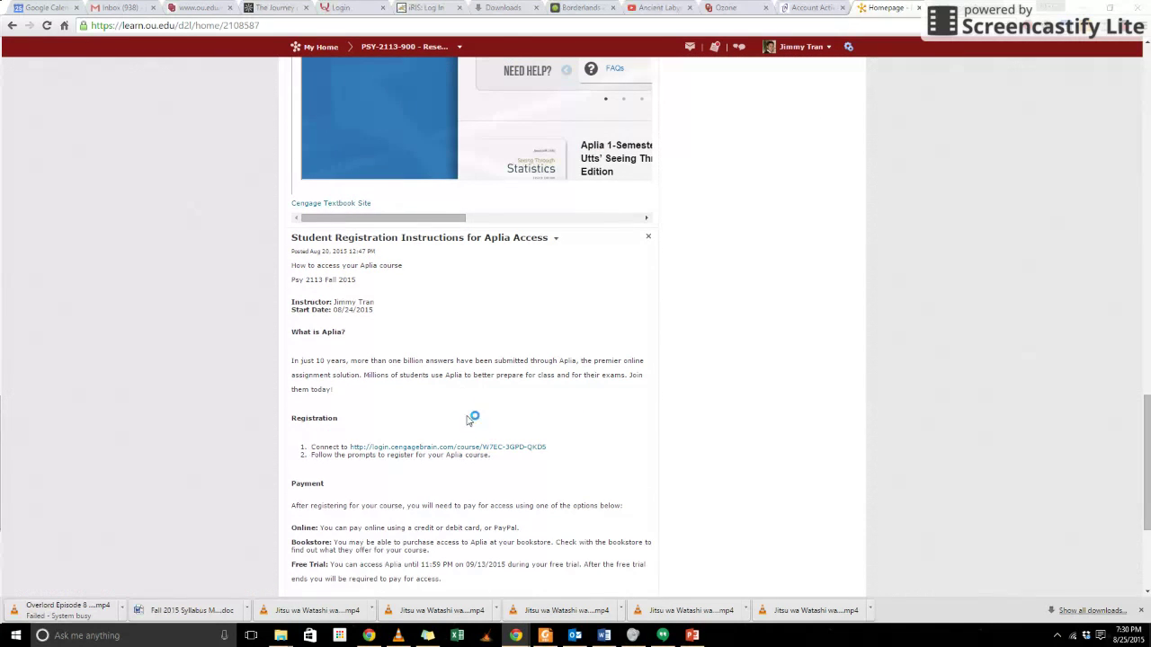
drag(347, 447, 547, 448)
- Open the CengageBrain PSY 2113-900 registration page from the link
click(593, 449)
click(500, 451)
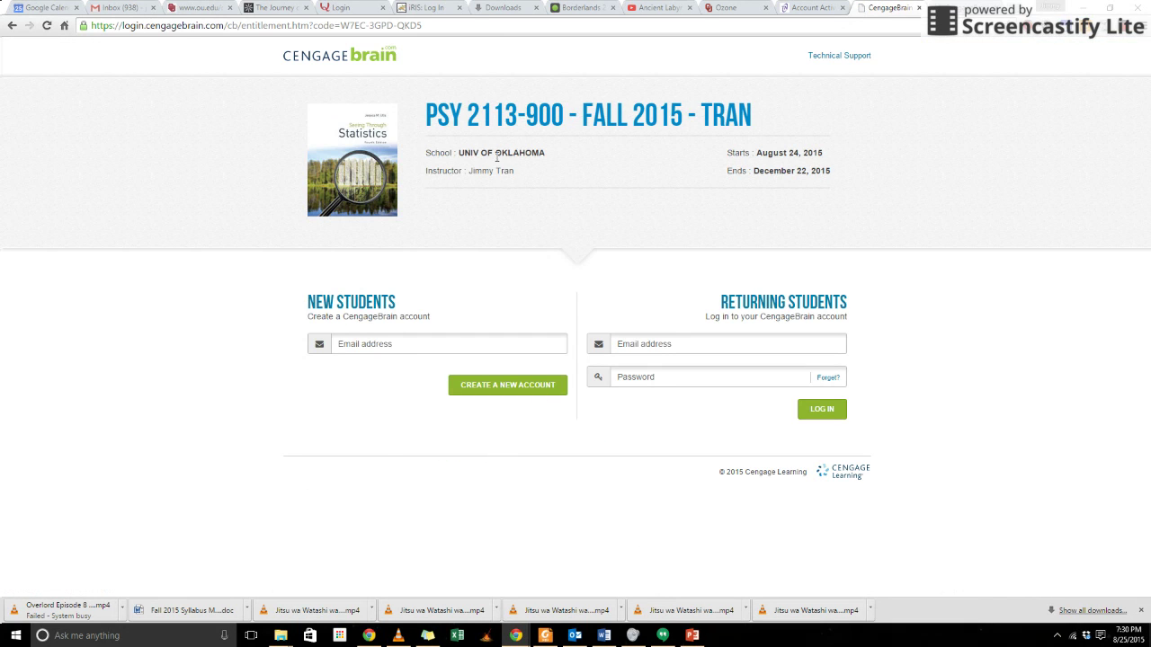
drag(488, 155, 578, 172)
click(770, 180)
- Enter the school email under New Students and start creating a new account
click(426, 347)
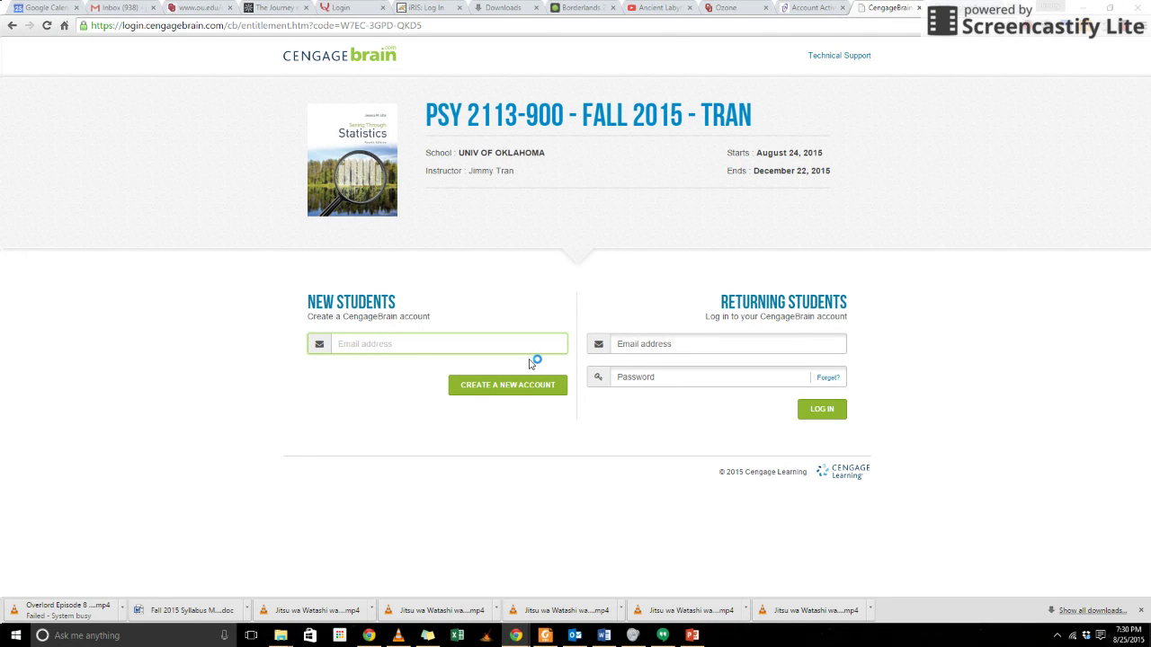
text(j)
key(BackSpace)
click(513, 386)
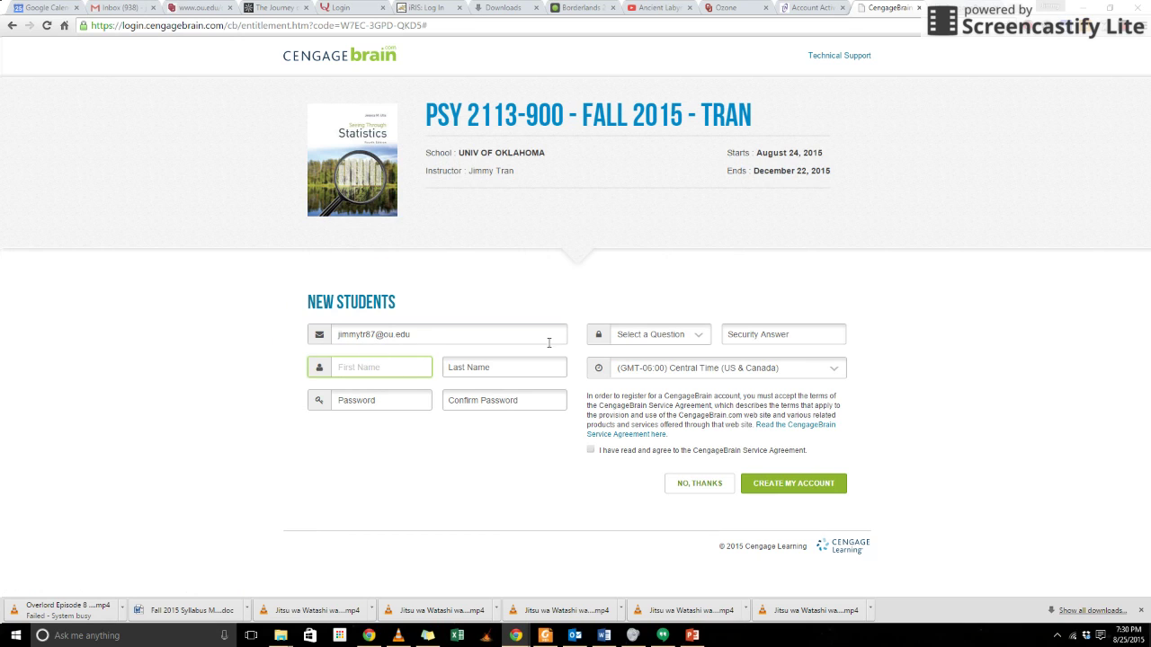
click(617, 331)
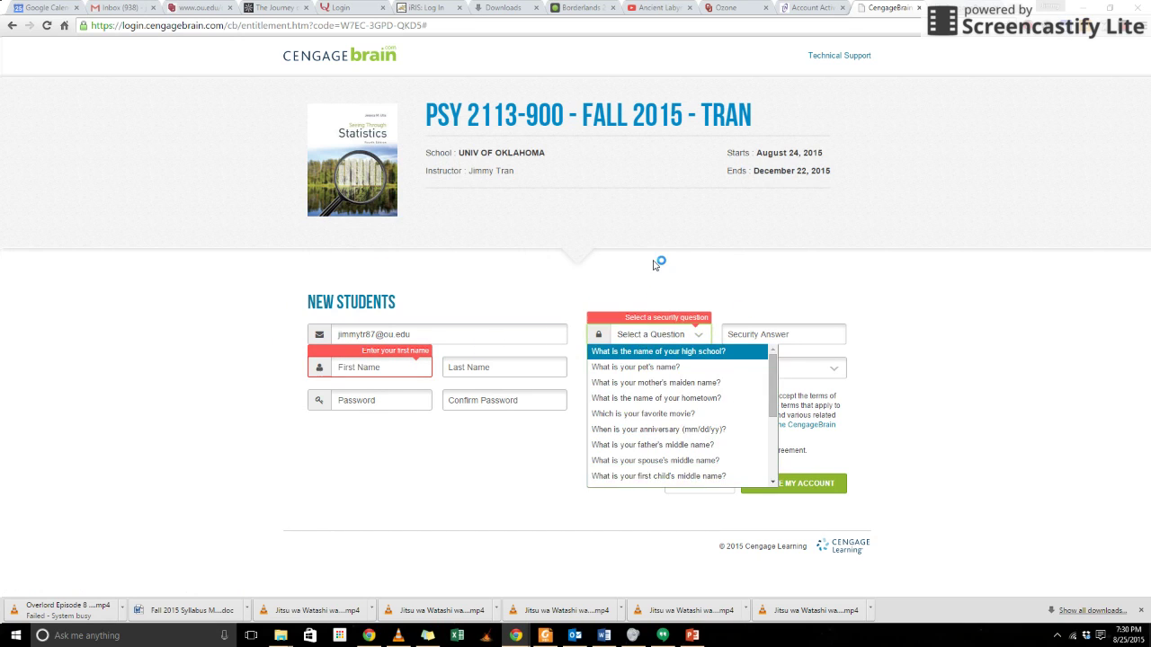
click(790, 336)
click(375, 370)
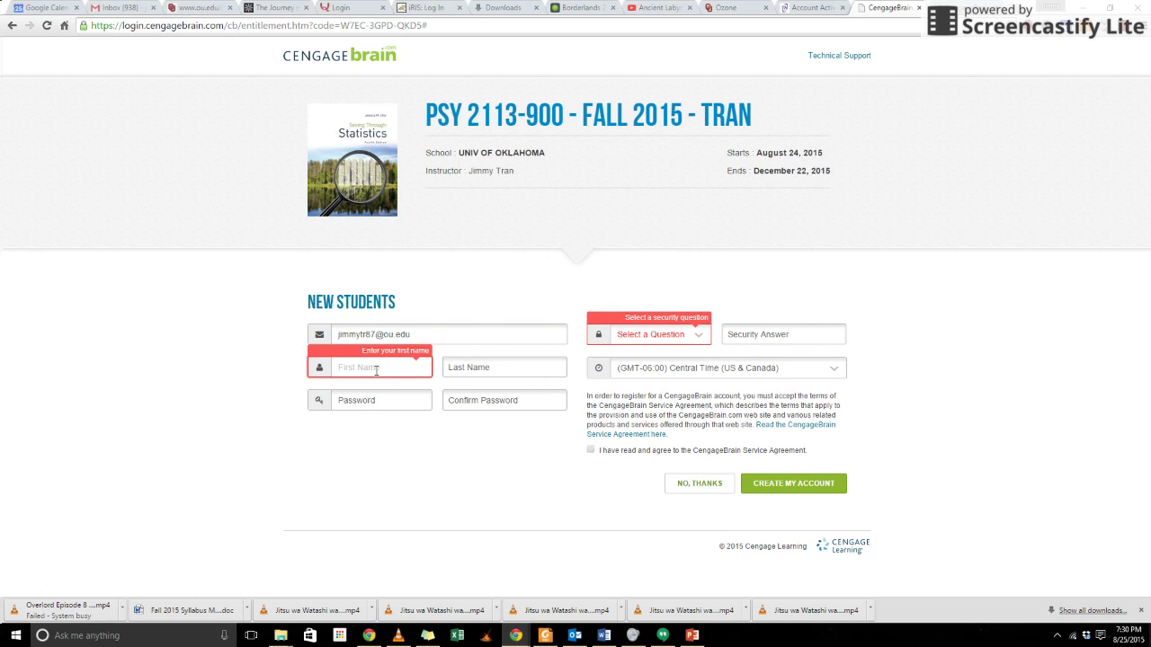
key(Tab)
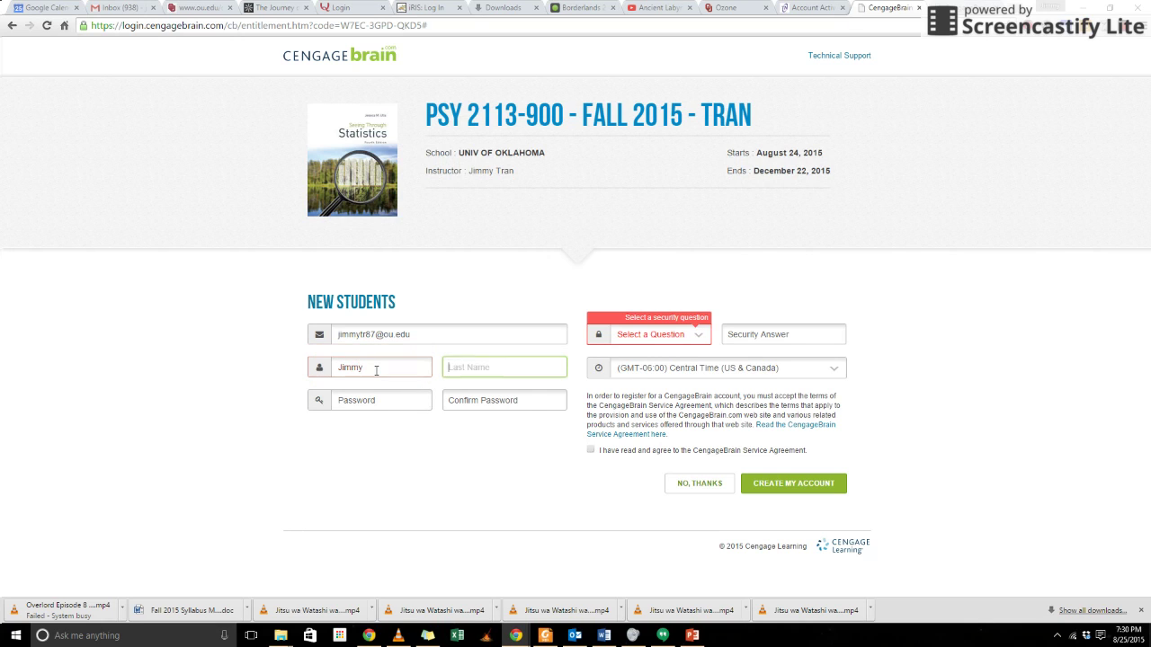
key(Tab)
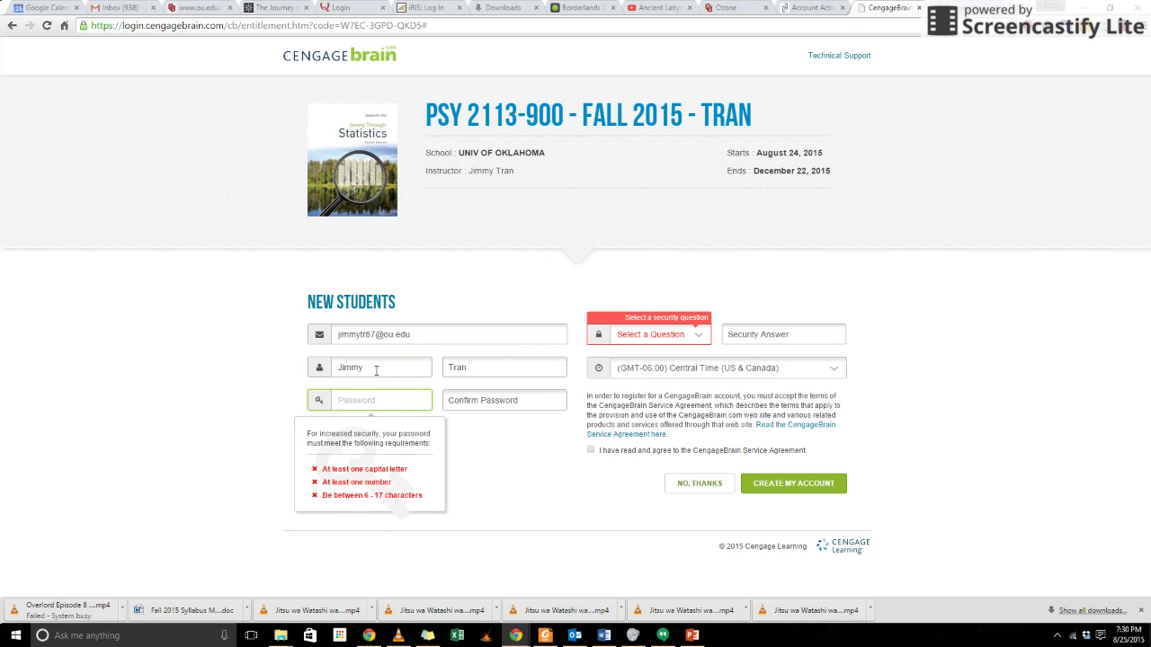
key(BackSpace)
key(BackSpace)
key(BackSpace)
key(Tab)
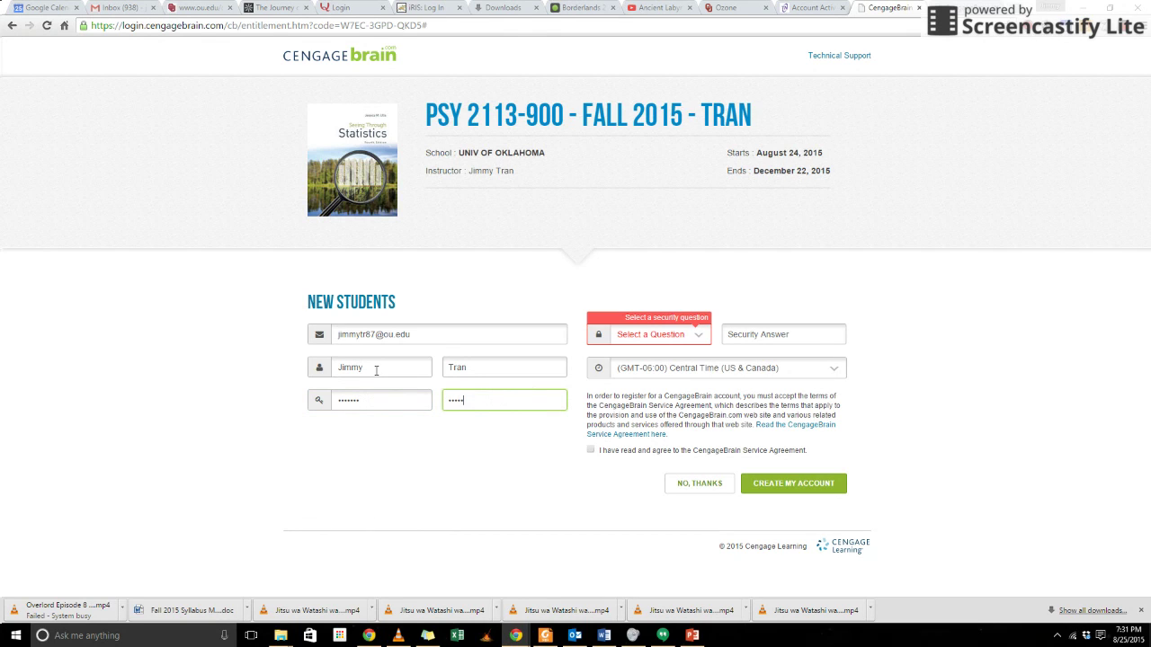
click(647, 450)
- Choose the pet's-name security question, enter its answer, and submit the registration
click(650, 334)
click(651, 367)
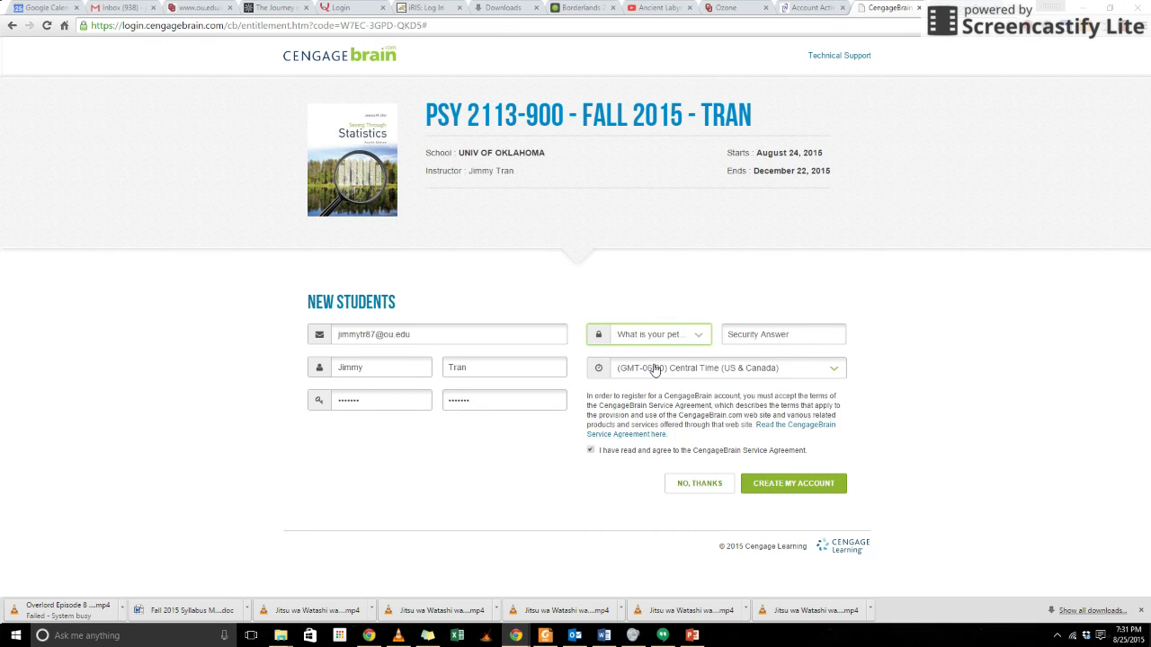
click(769, 335)
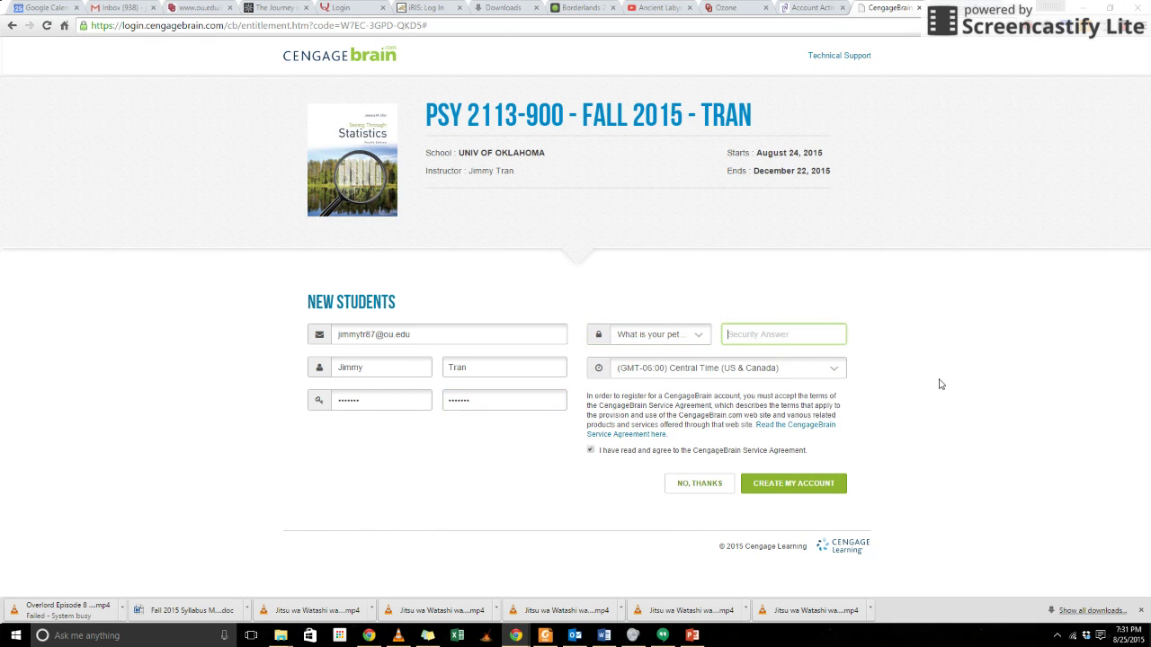
click(945, 416)
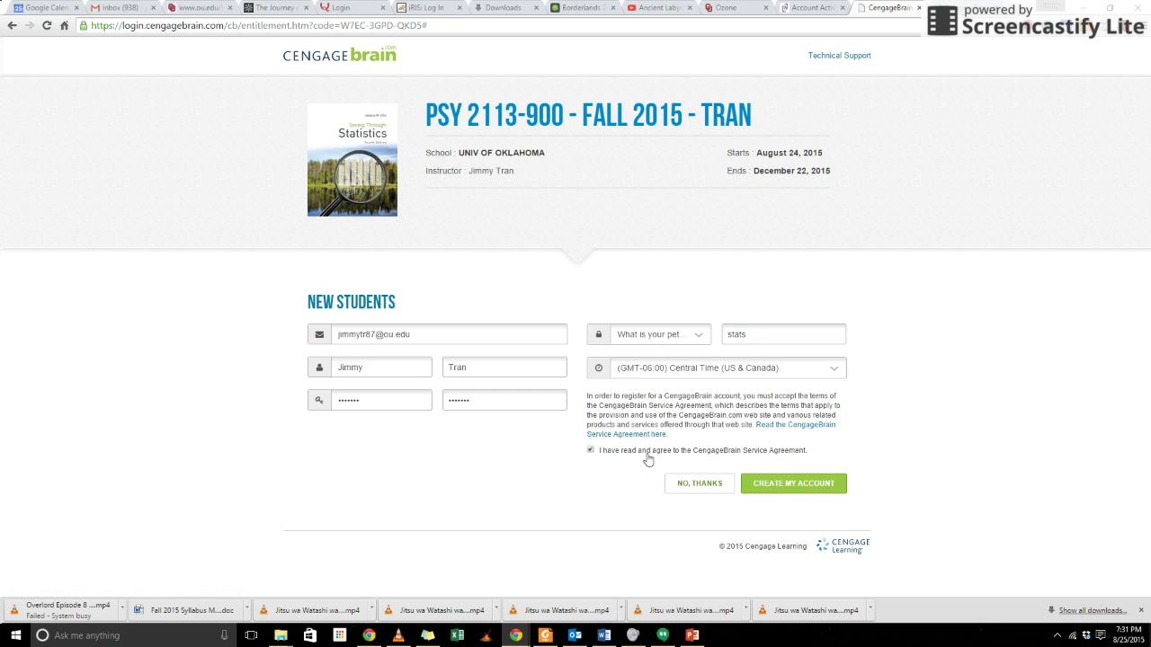
click(786, 487)
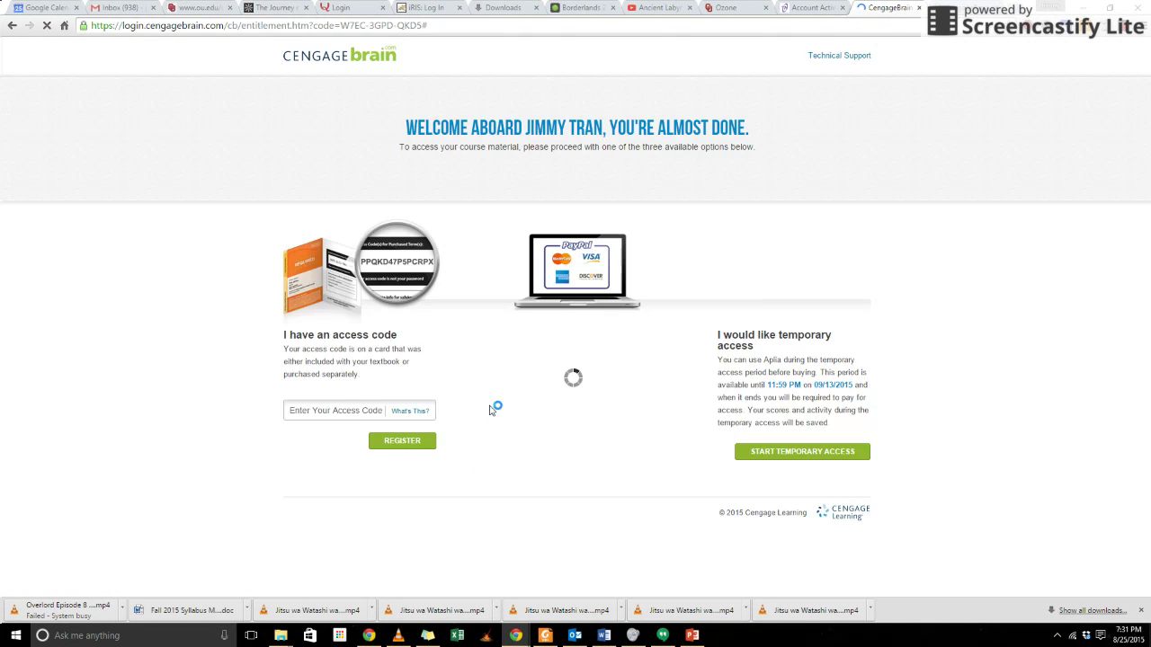
- Skip the access code field and start the free temporary course access
click(395, 414)
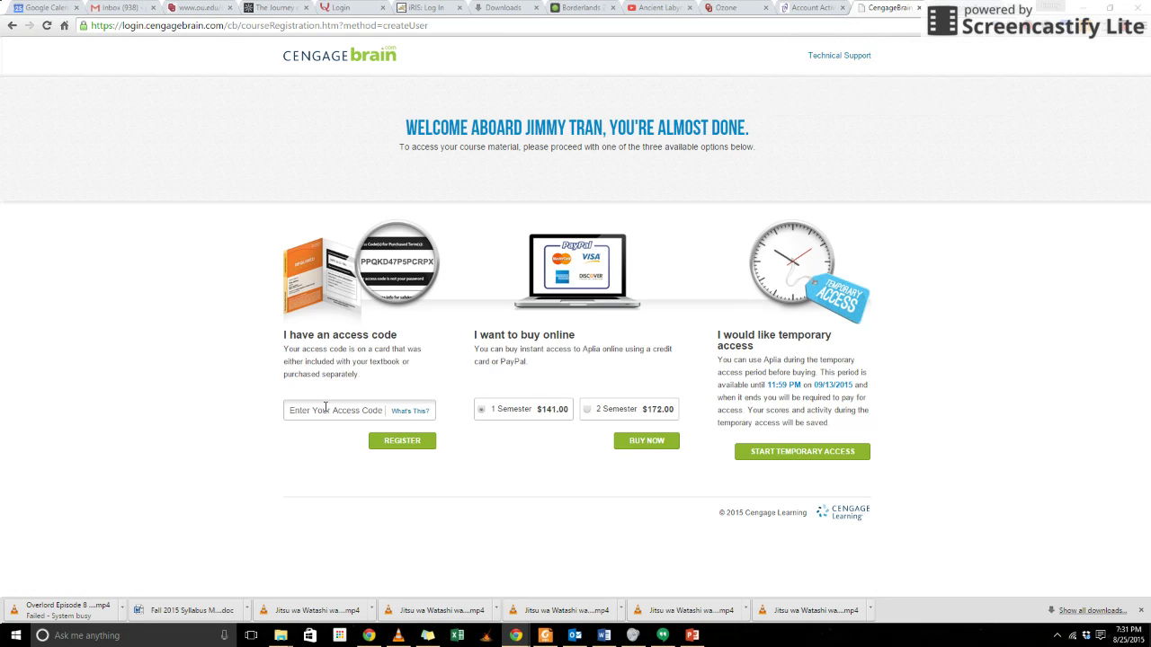
drag(284, 335, 360, 374)
click(360, 374)
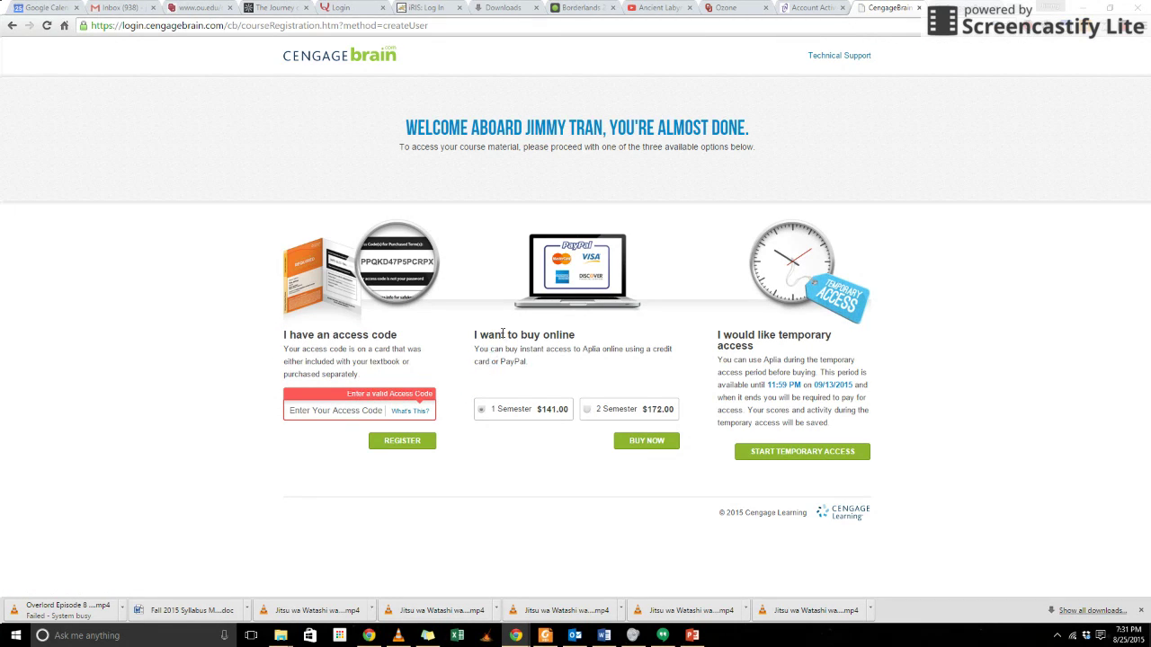
click(344, 409)
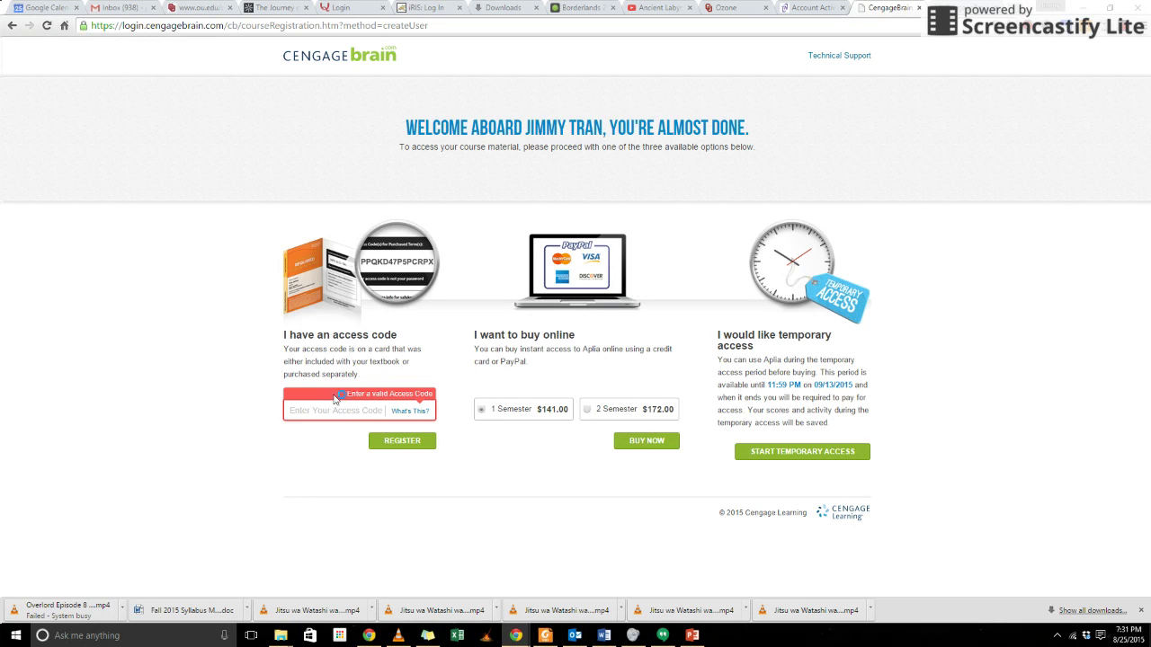
drag(333, 335, 400, 335)
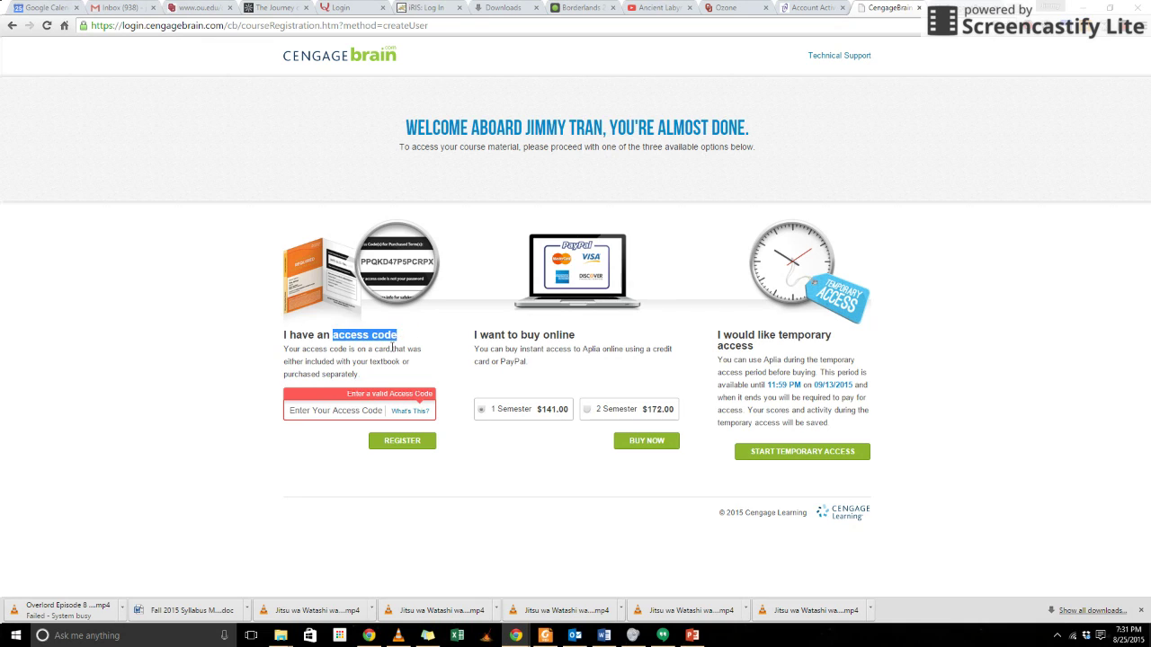
click(387, 351)
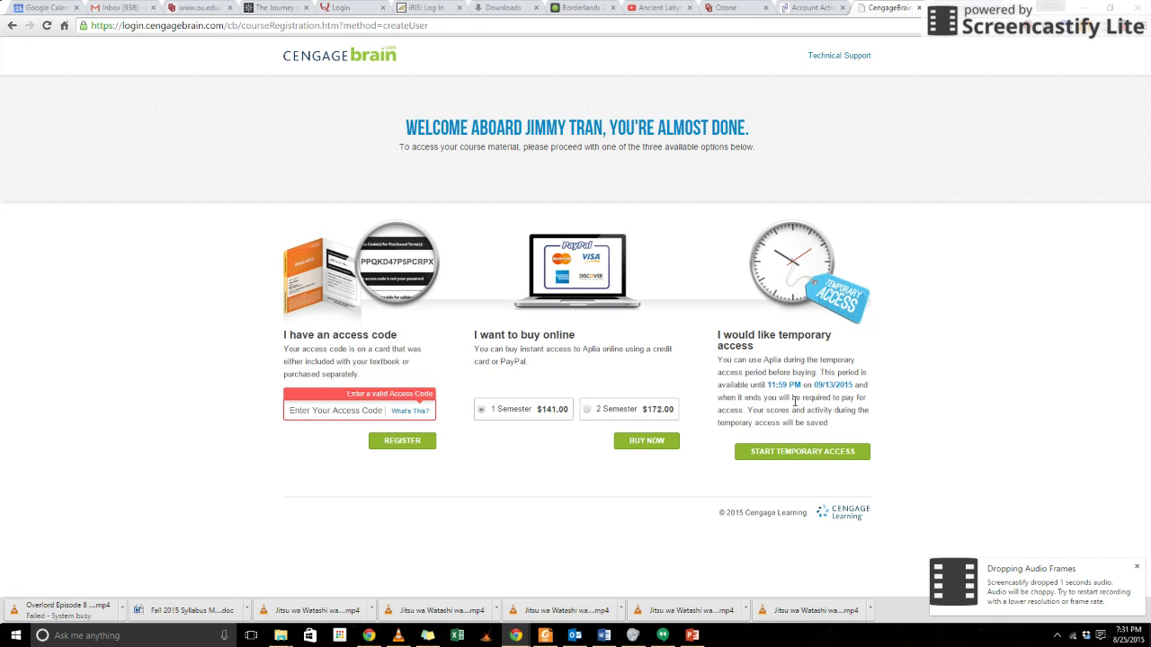
click(803, 454)
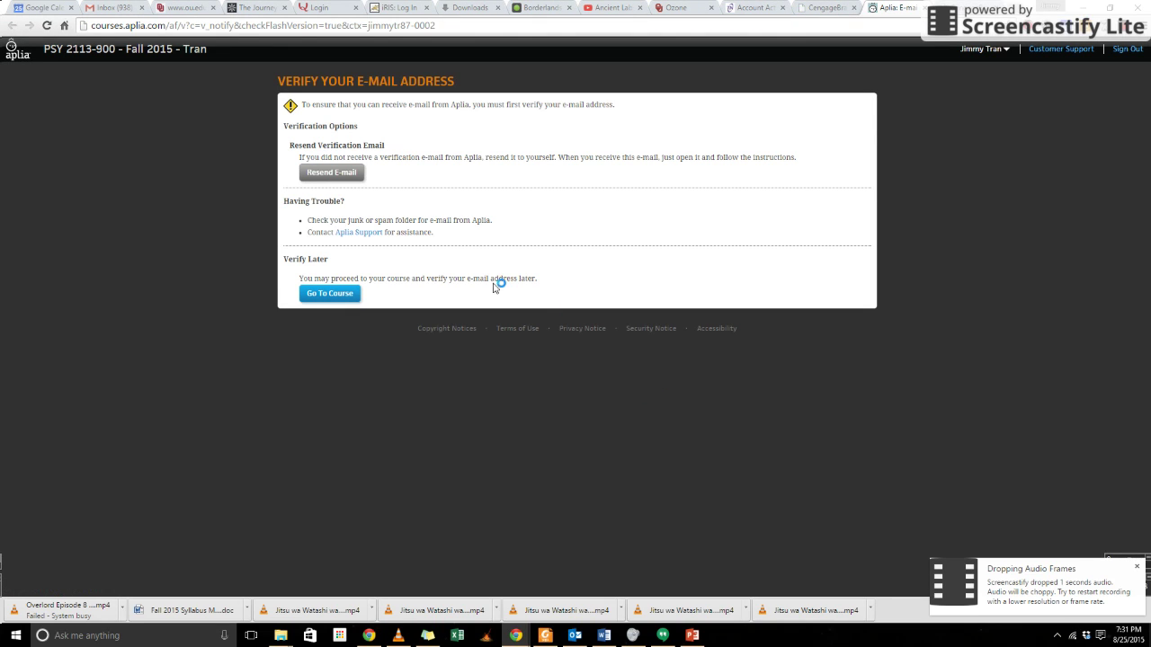
- Resend the Aplia verification e-mail and go to the course unverified
click(306, 175)
click(355, 299)
- Check Gmail's Primary, Social, Promotions, Updates and Forums tabs, then return to CengageBrain
click(126, 14)
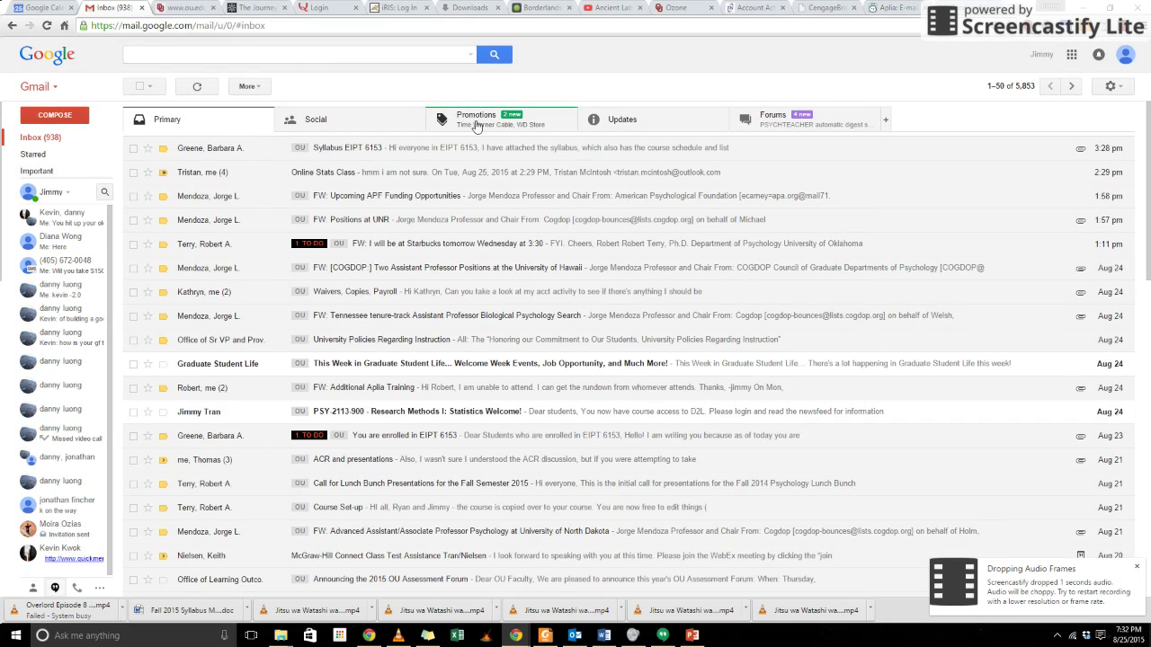
click(476, 120)
click(763, 126)
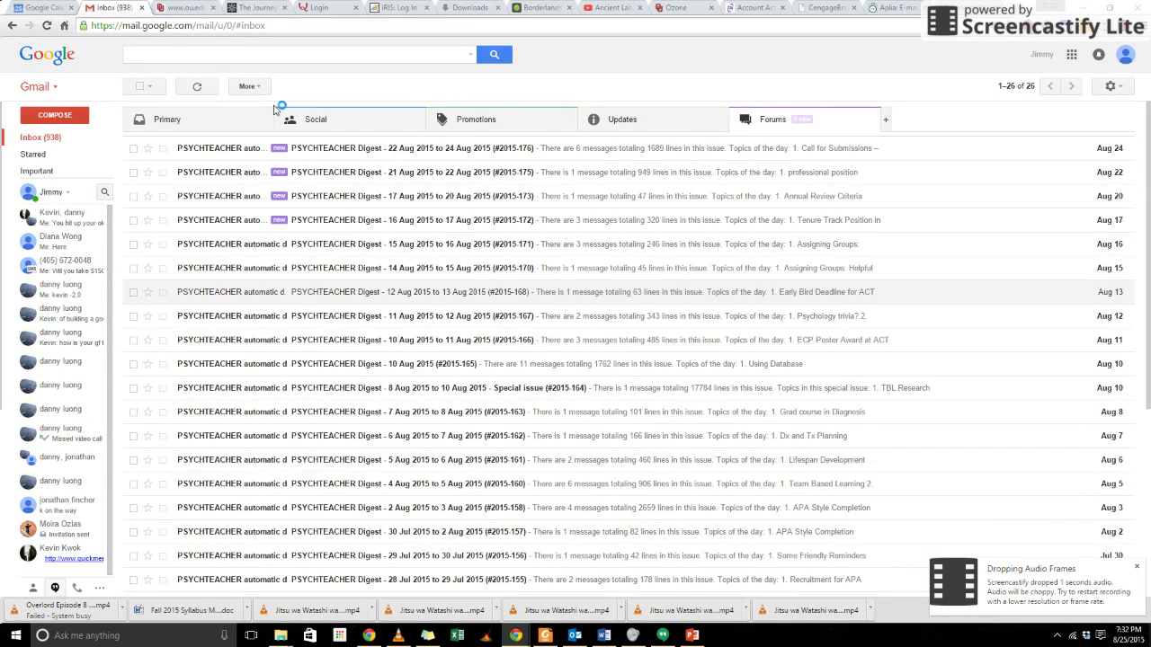
click(225, 119)
click(638, 120)
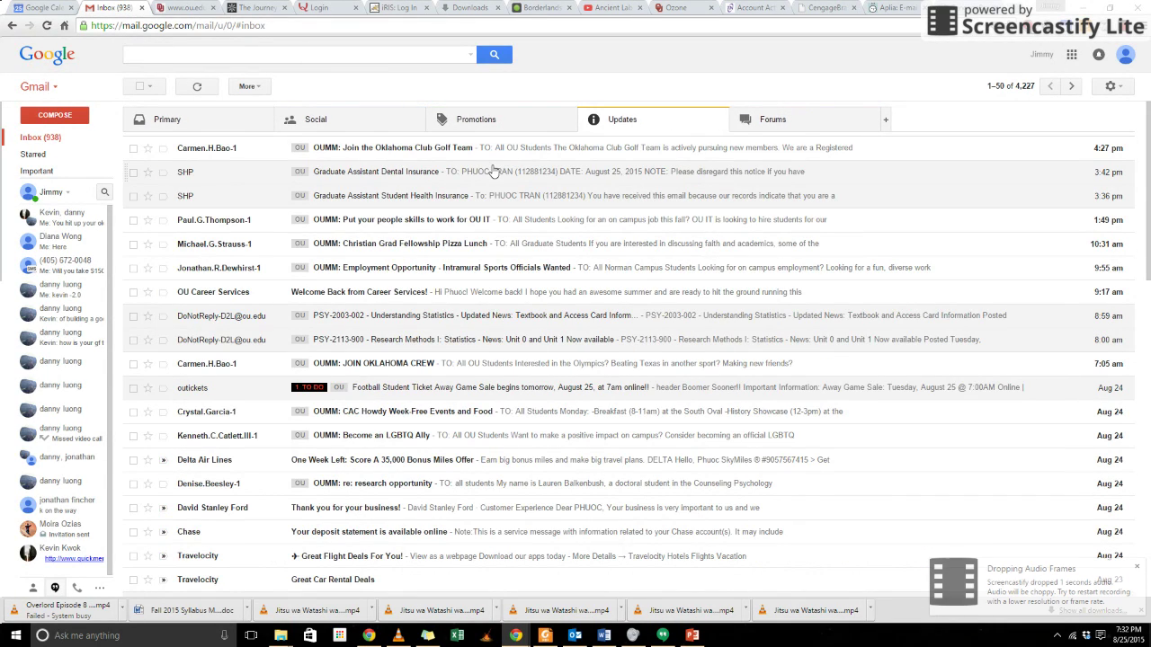
click(234, 131)
click(418, 128)
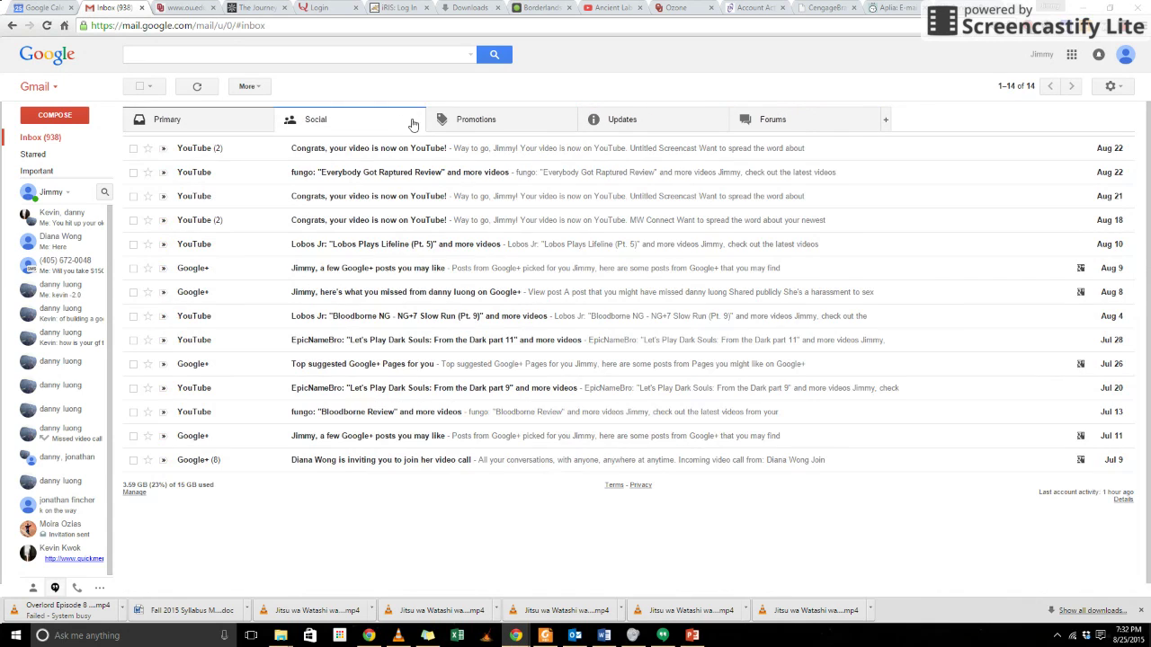
click(540, 129)
click(634, 129)
click(764, 124)
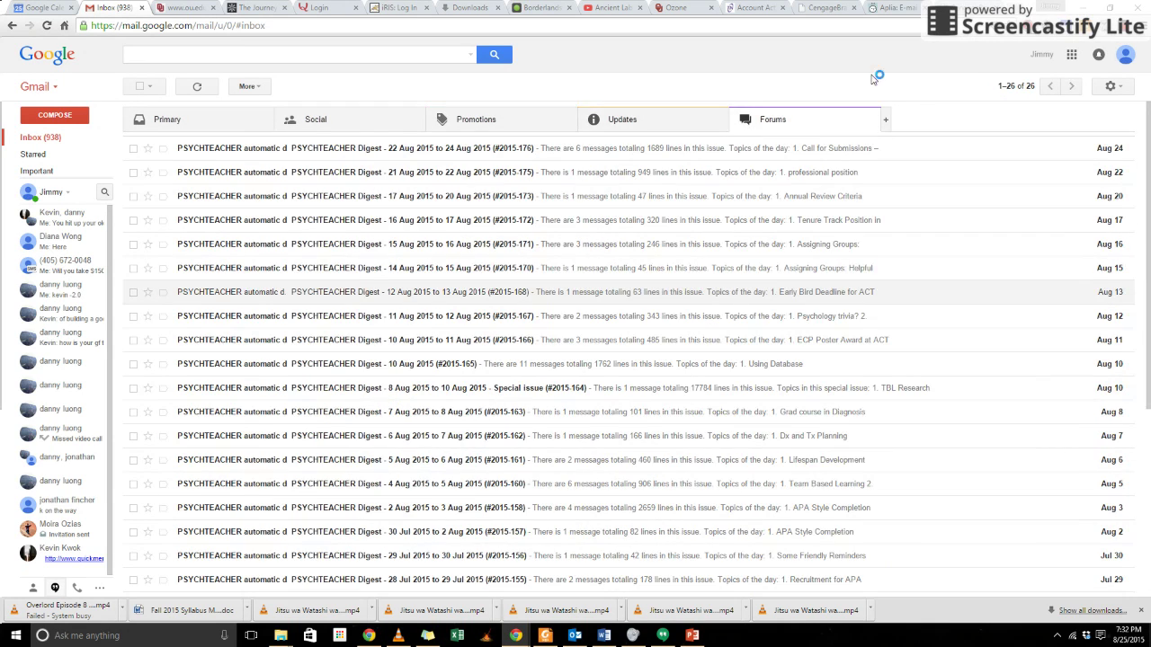
click(823, 7)
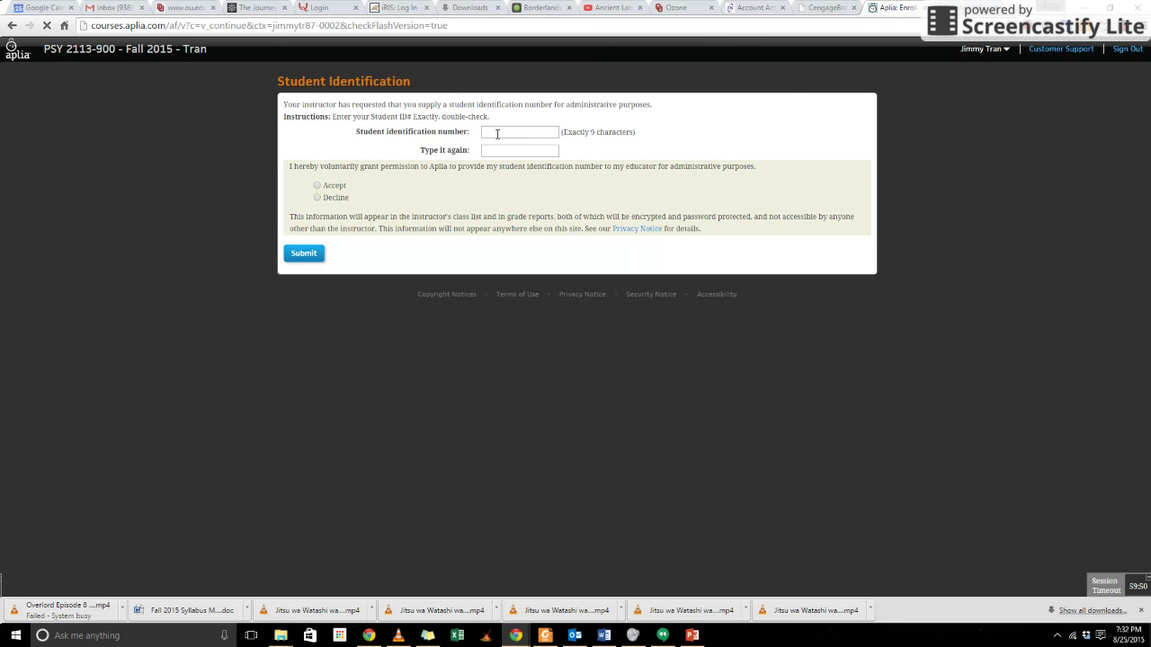
- Enter the student ID in both fields, accept sharing it, and submit
click(498, 134)
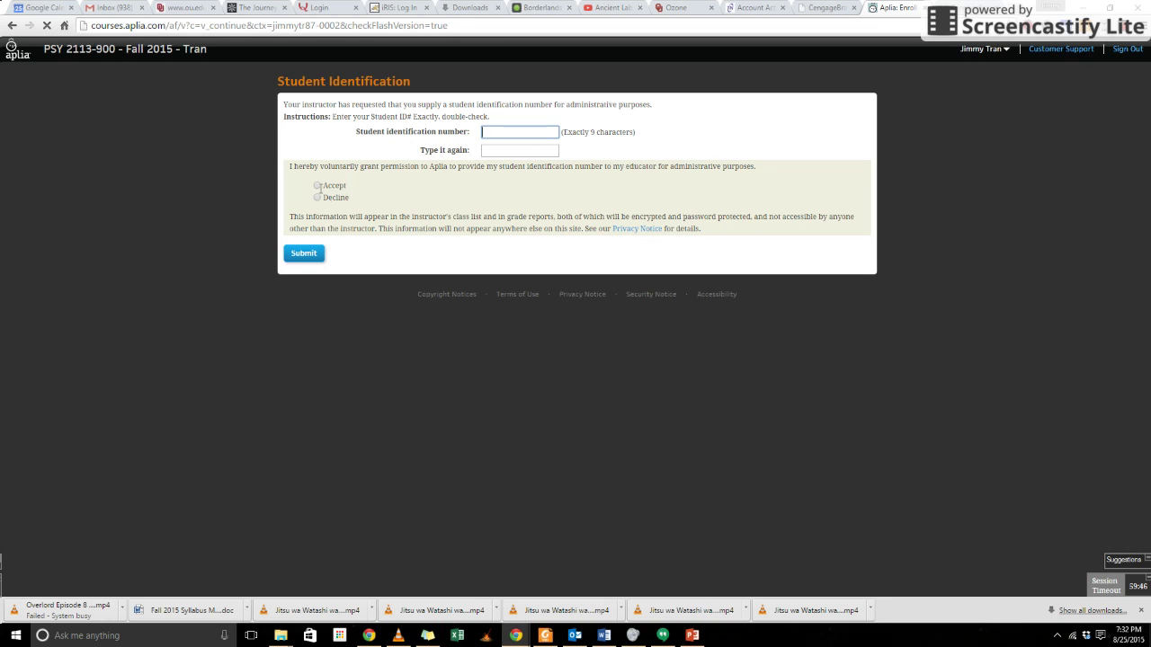
click(318, 185)
click(508, 134)
click(505, 150)
text(111111111)
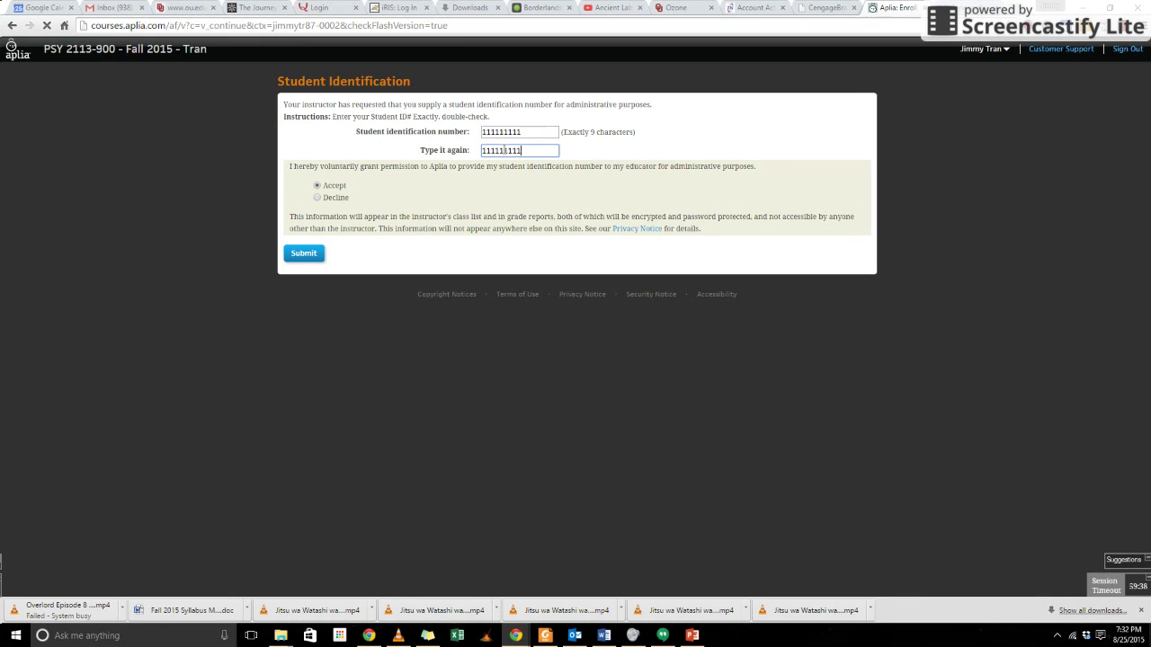
click(315, 255)
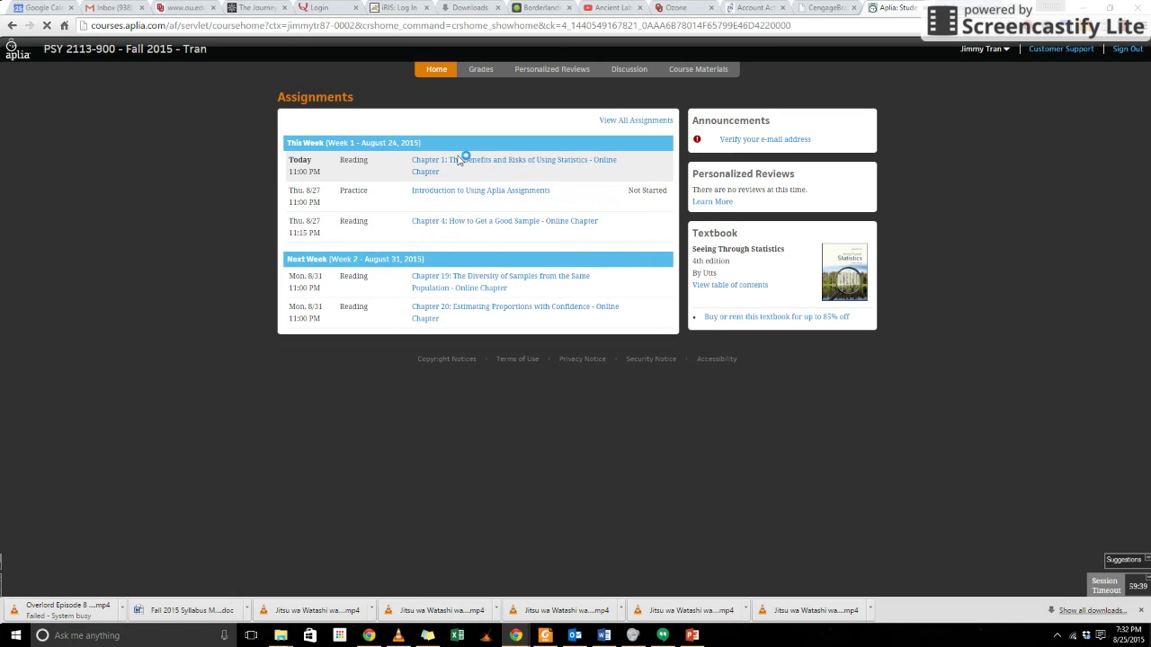
- Open the 'Chapter 1: The Benefits and Risks of Using Statistics' online chapter link
click(477, 221)
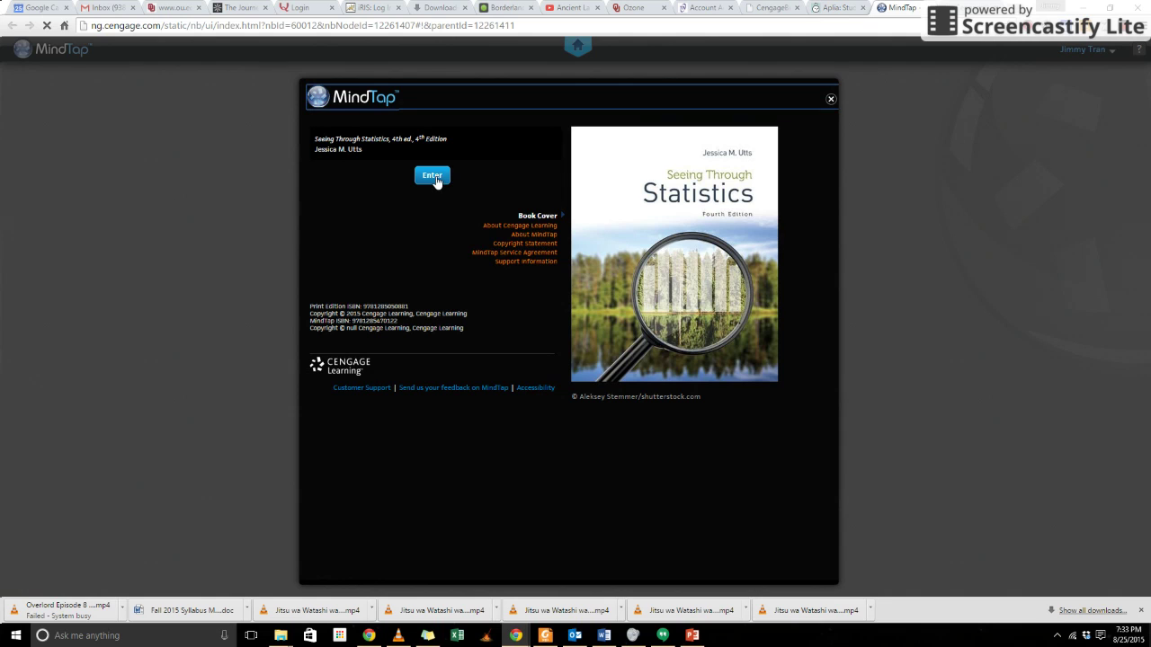
- Enter the Seeing Through Statistics ebook from the MindTap cover dialog
click(435, 177)
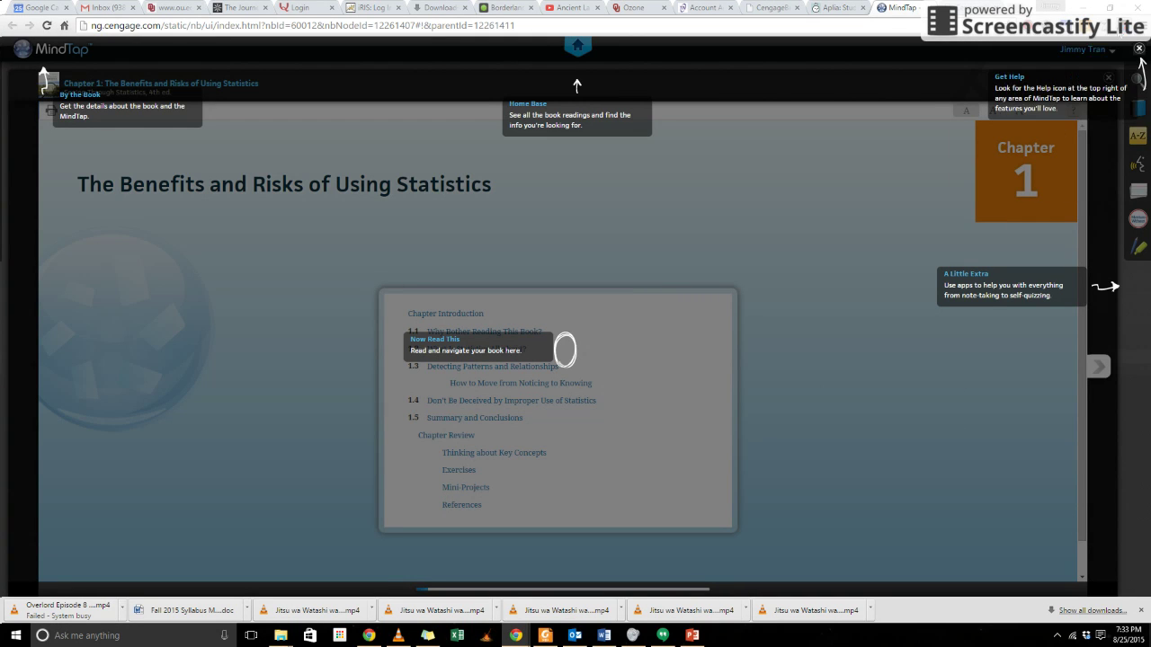
click(1128, 25)
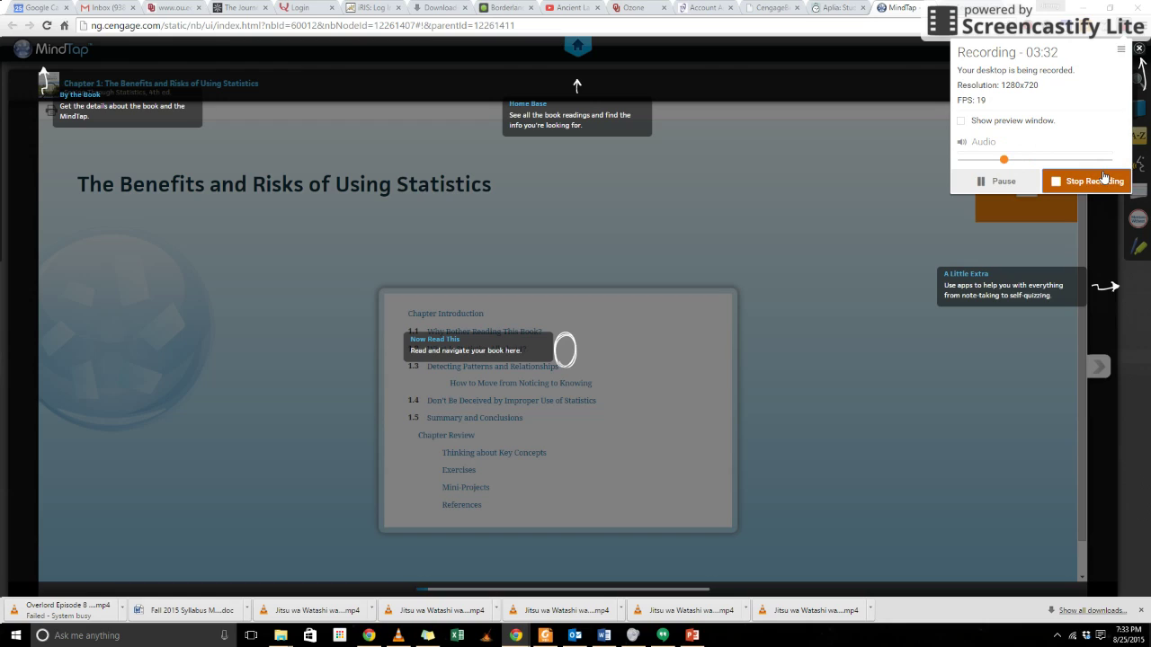